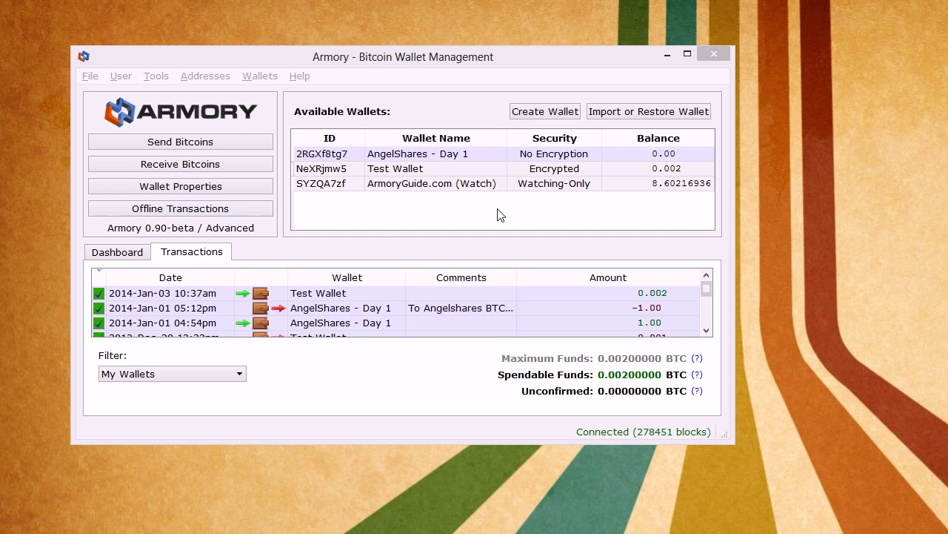
Open Test Wallet's properties and start a blank Send Bitcoins payment from it.
{"action": "double_click", "coordinate": [424, 172]}
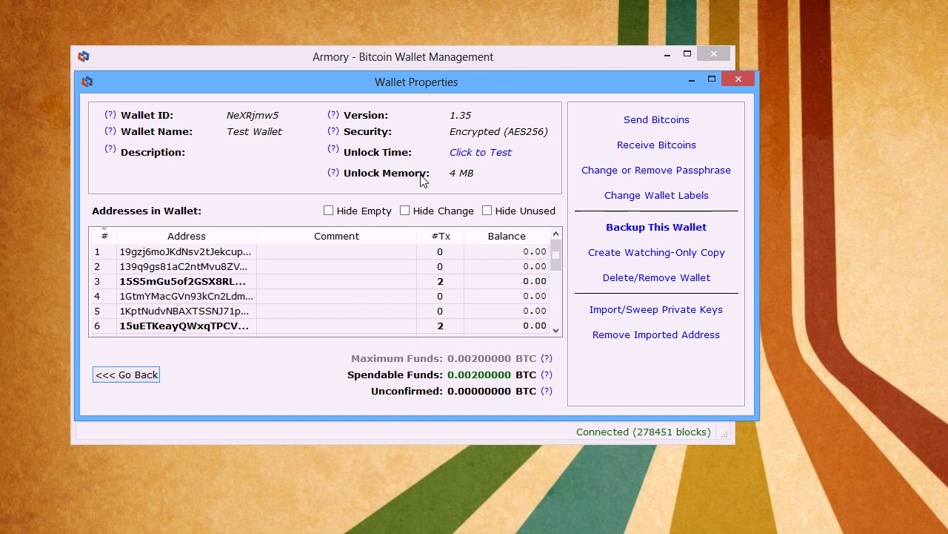
{"action": "left_click", "coordinate": [669, 118]}
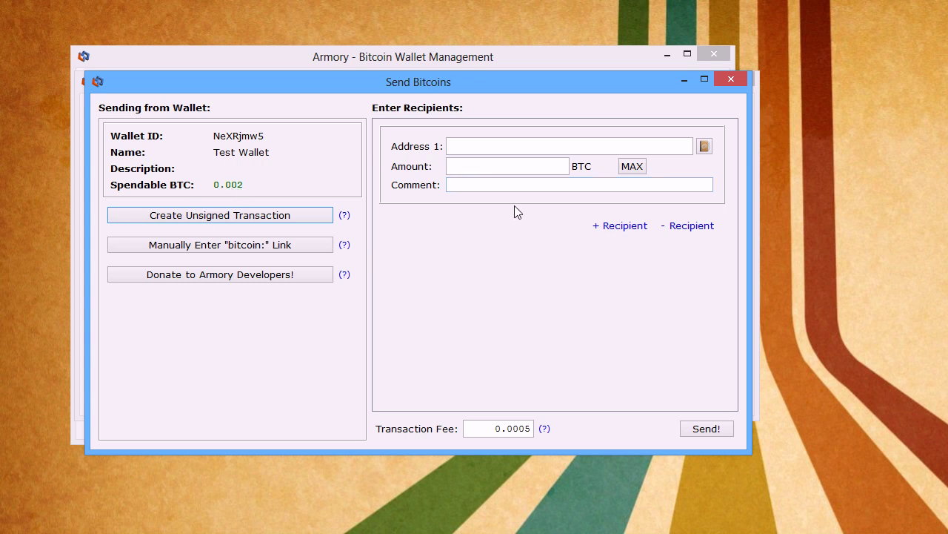
{"action": "left_click", "coordinate": [469, 148]}
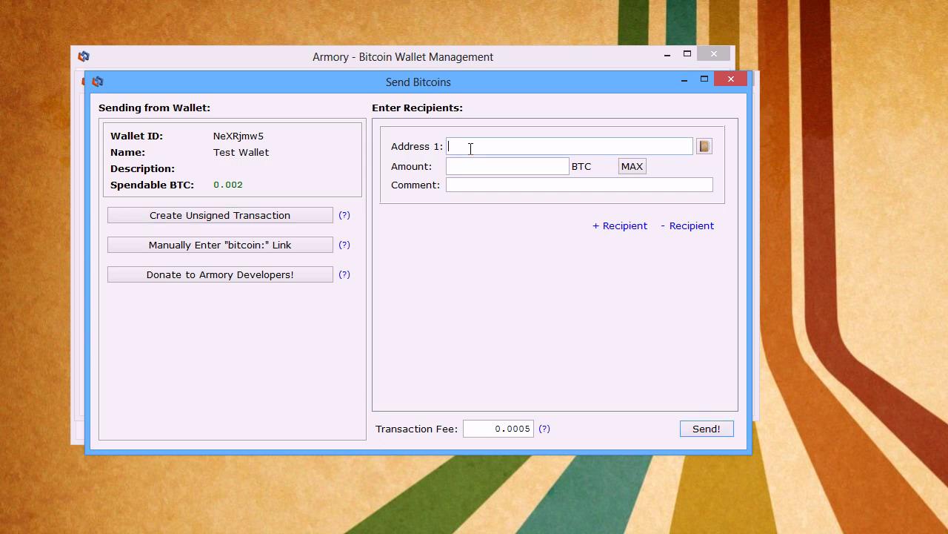
{"action": "left_click", "coordinate": [471, 187]}
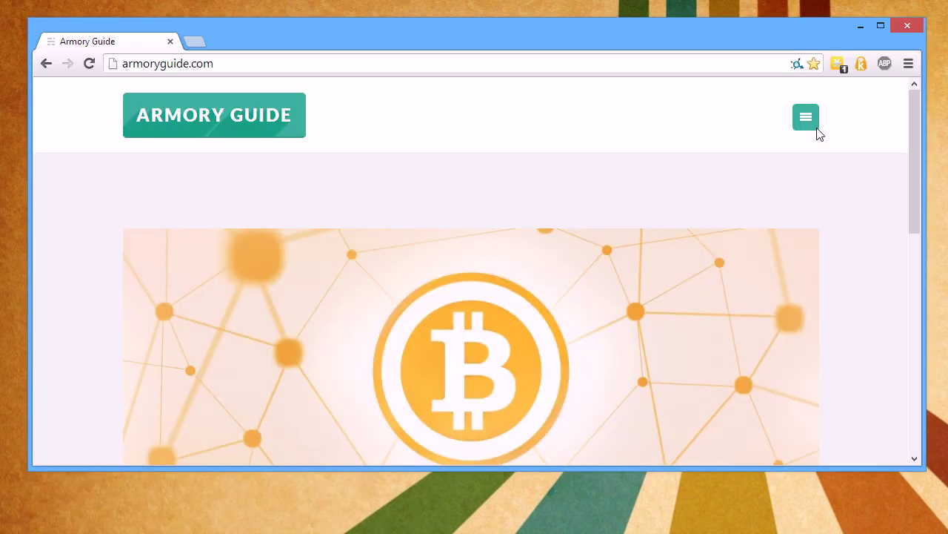
Open the '6. Sending Bitcoin' guide from the site index and scroll to the donation address.
{"action": "left_click", "coordinate": [810, 126]}
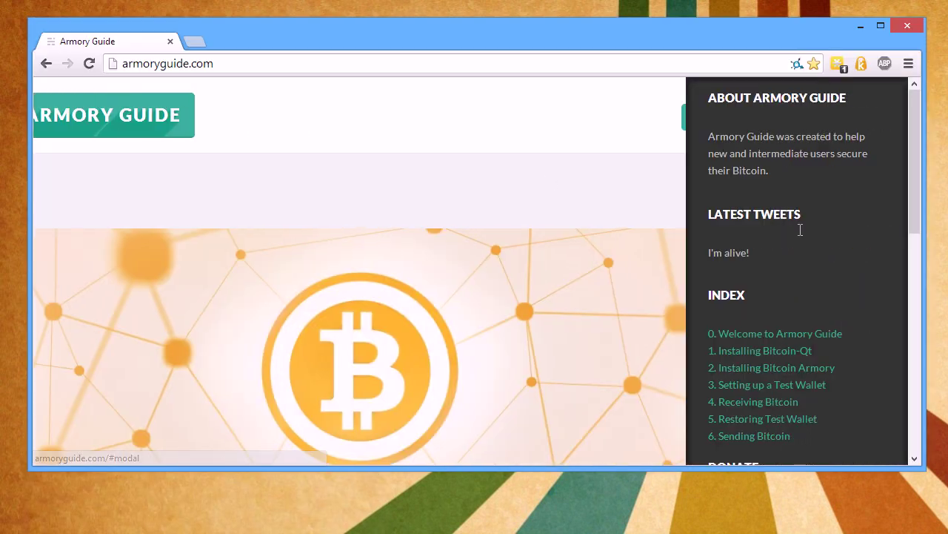
{"action": "left_click", "coordinate": [738, 437]}
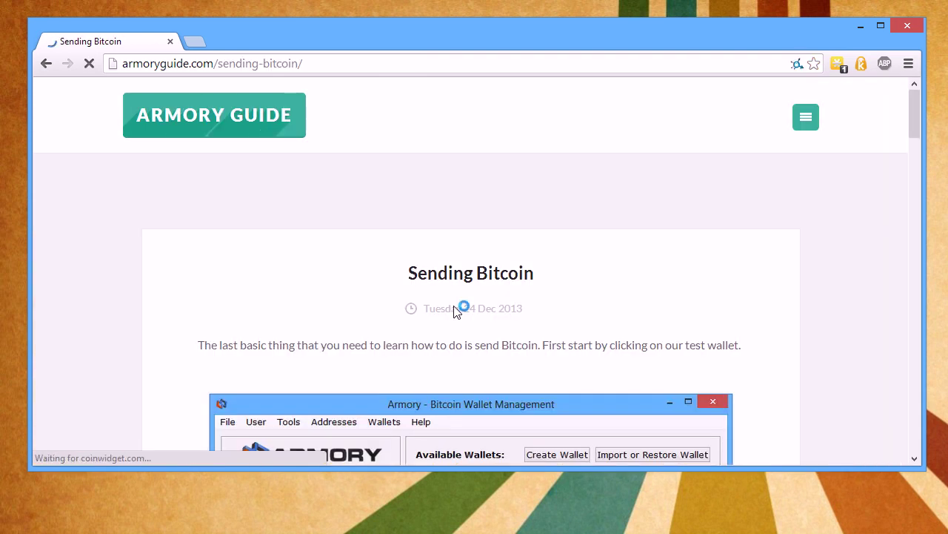
{"action": "scroll", "coordinate": [470, 256], "scroll_direction": "down", "scroll_amount": 5}
{"action": "scroll", "coordinate": [499, 150], "scroll_direction": "down", "scroll_amount": 5}
{"action": "scroll", "coordinate": [498, 150], "scroll_direction": "down", "scroll_amount": 5}
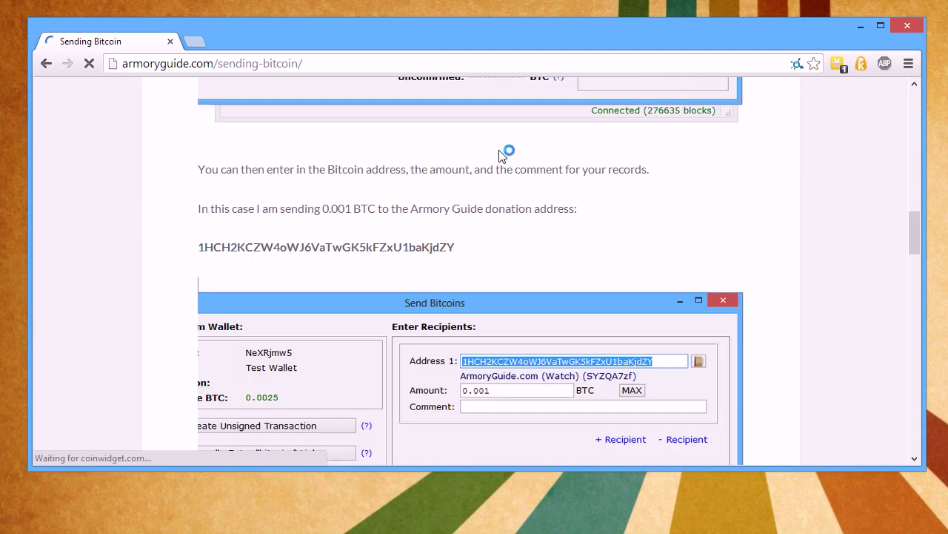
Select the Armory Guide donation address and copy it to the clipboard.
{"action": "left_click_drag", "start_coordinate": [468, 248], "coordinate": [176, 253]}
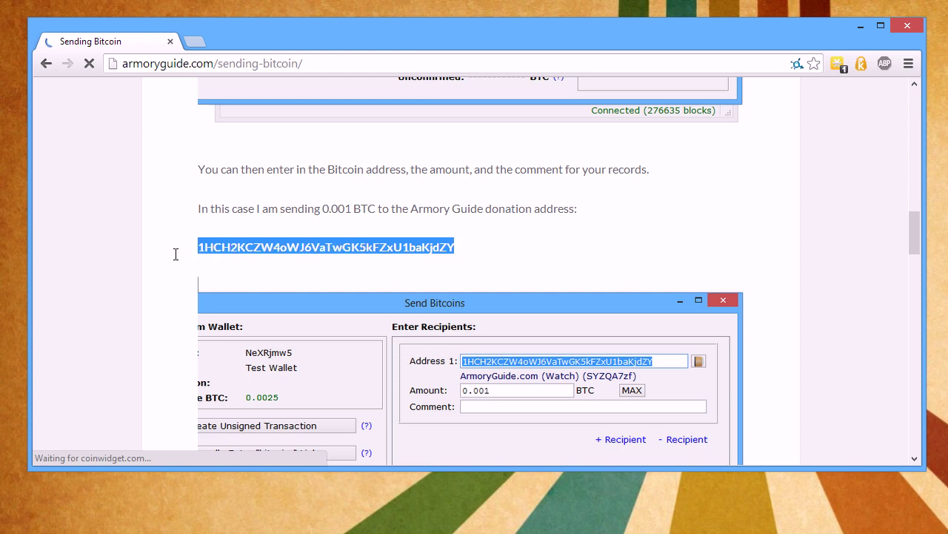
{"action": "right_click", "coordinate": [216, 249]}
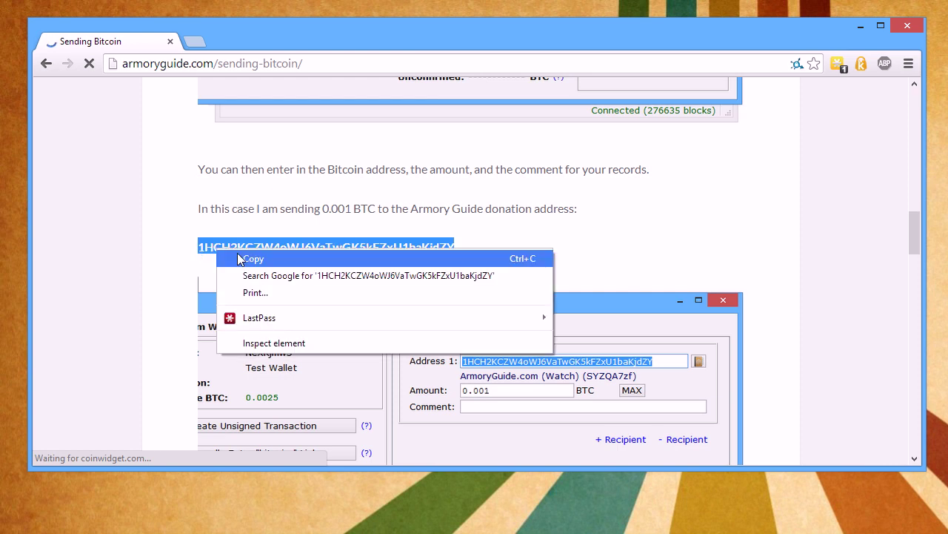
{"action": "left_click", "coordinate": [240, 259]}
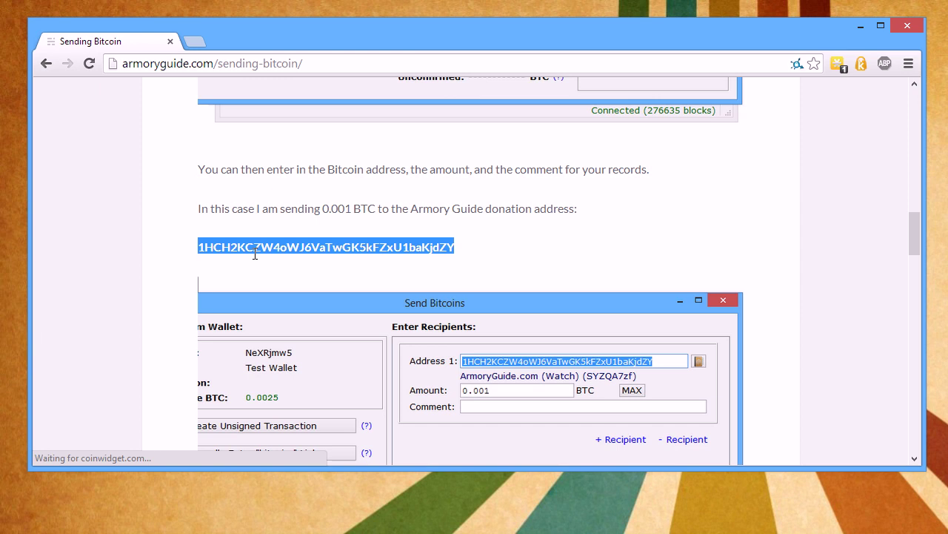
{"action": "right_click", "coordinate": [255, 253]}
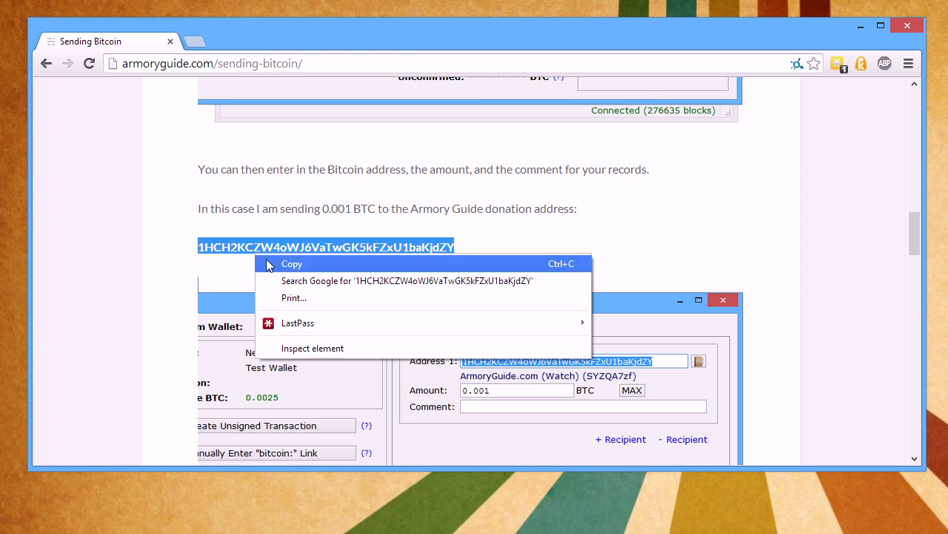
{"action": "left_click", "coordinate": [269, 264]}
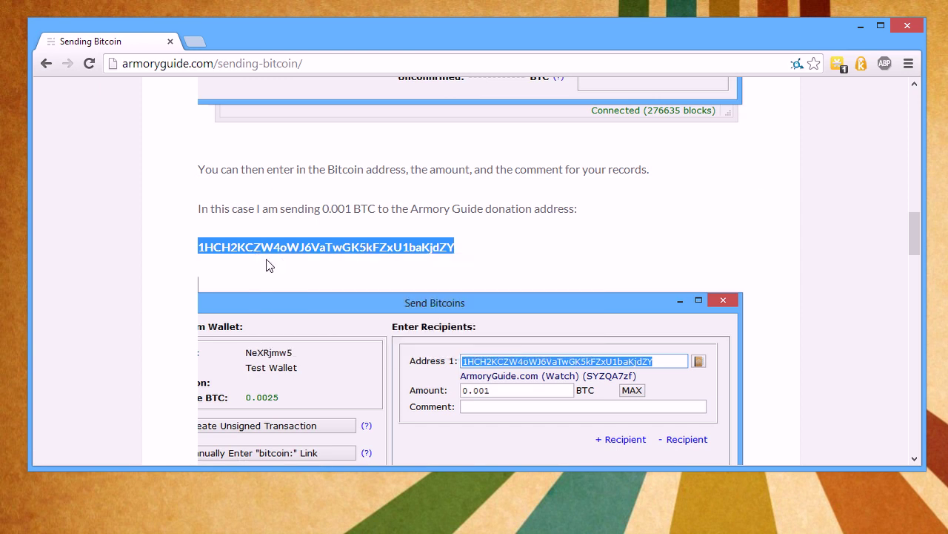
{"action": "left_click", "coordinate": [868, 24]}
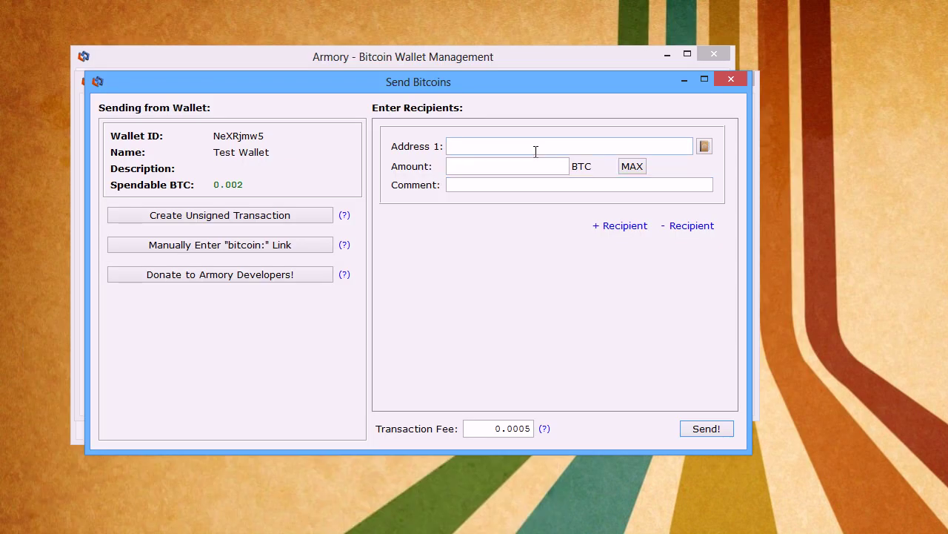
{"action": "right_click", "coordinate": [534, 151]}
{"action": "left_click", "coordinate": [572, 236]}
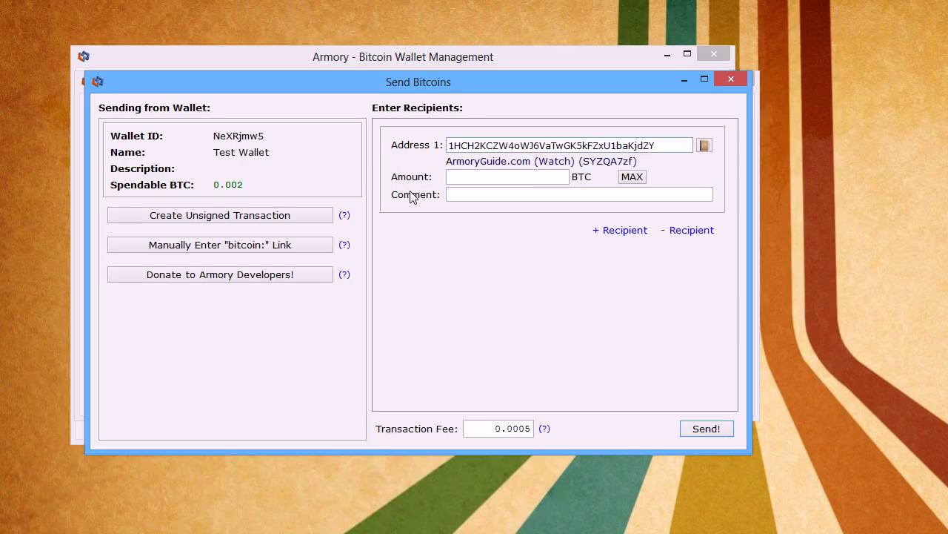
{"action": "left_click", "coordinate": [467, 181]}
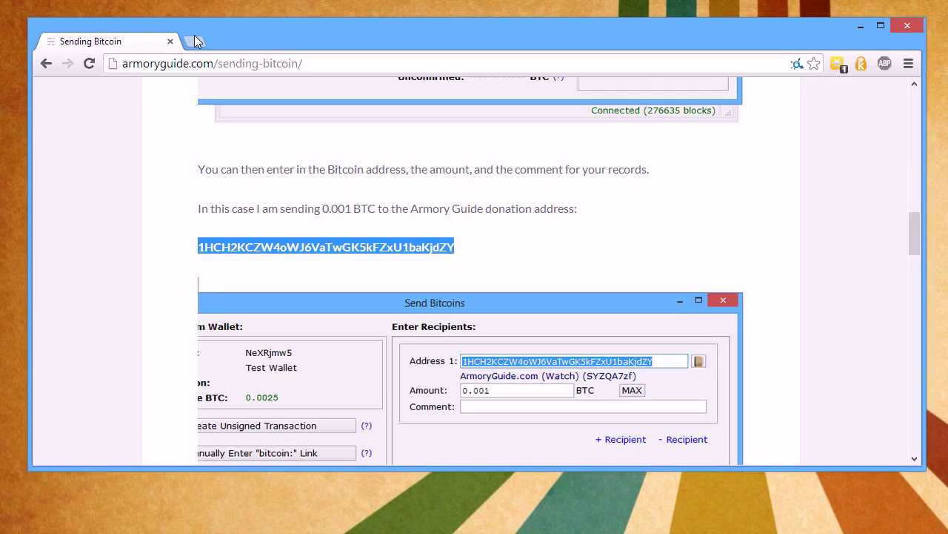
Load the Preev converter in a new tab and enter 0.002 BTC.
{"action": "left_click", "coordinate": [194, 41]}
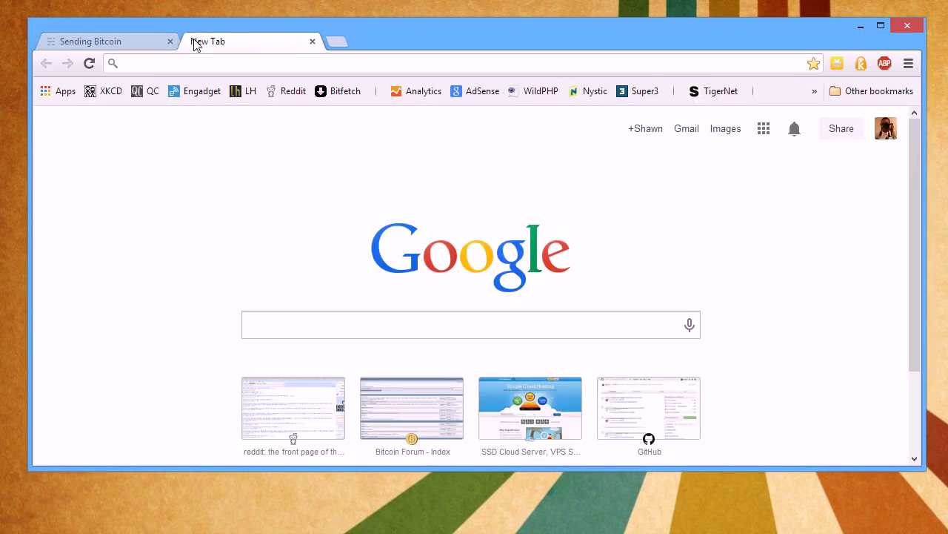
{"action": "type", "text": "or"}
{"action": "key", "text": "BackSpace"}
{"action": "key", "text": "BackSpace"}
{"action": "key", "text": "BackSpace"}
{"action": "type", "text": "pre"}
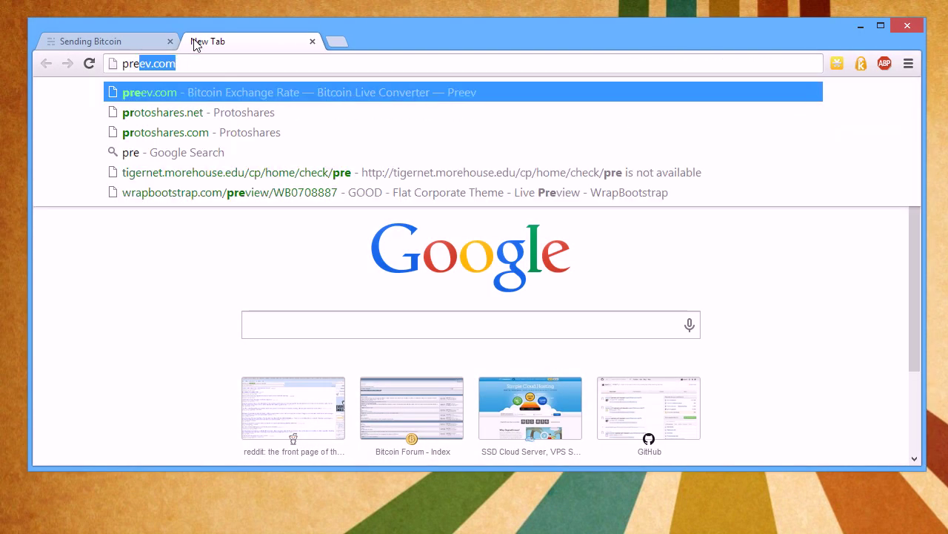
{"action": "type", "text": "e"}
{"action": "key", "text": "Return"}
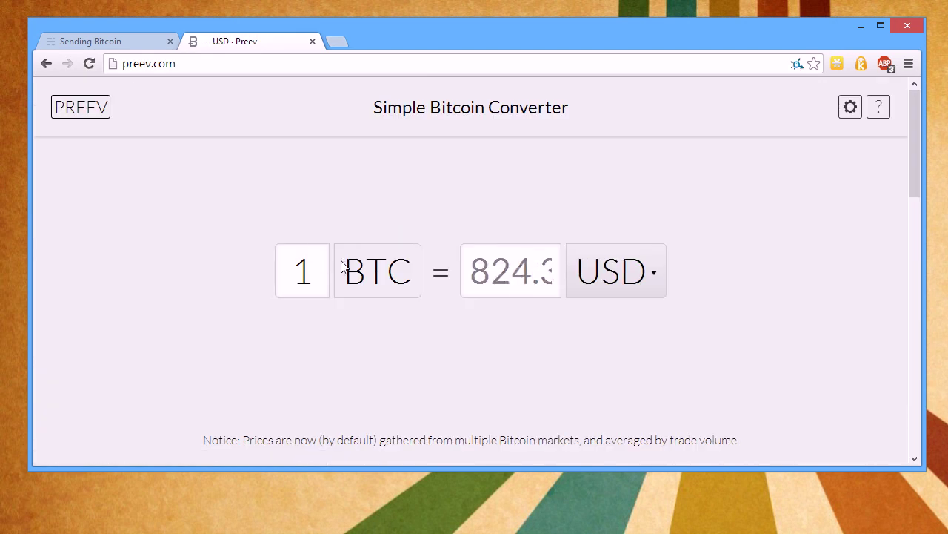
{"action": "type", "text": "0."}
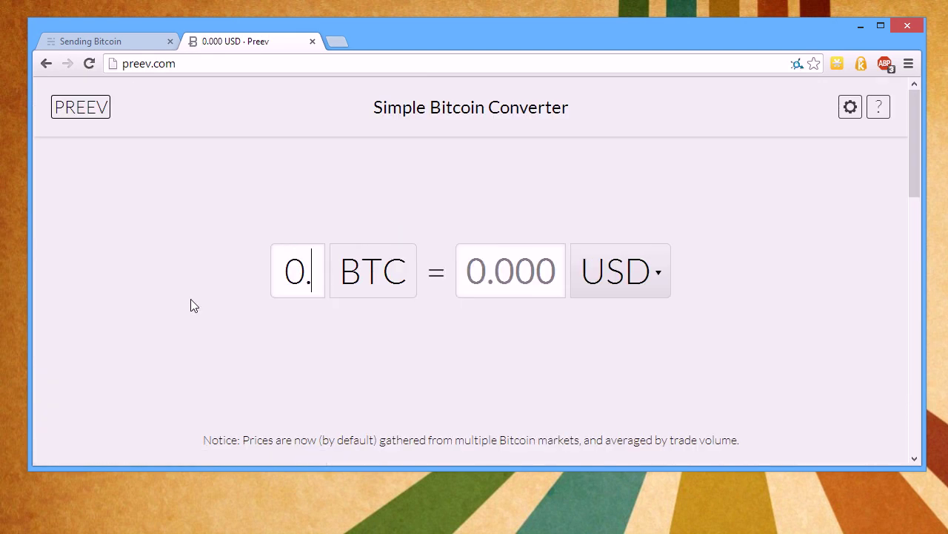
{"action": "type", "text": "002"}
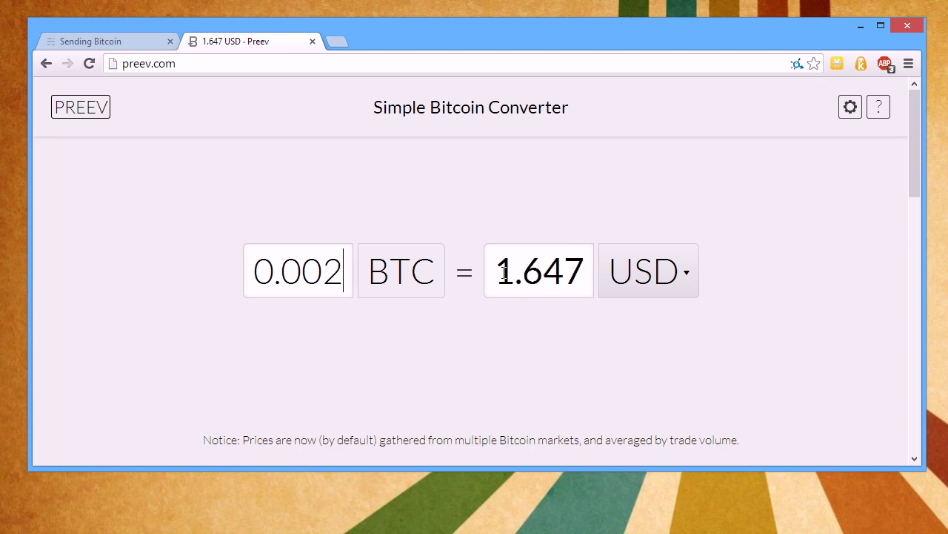
Set the amount to the MAX of 0.0015 BTC and comment 'Donations to Armory Guide'.
{"action": "left_click", "coordinate": [866, 25]}
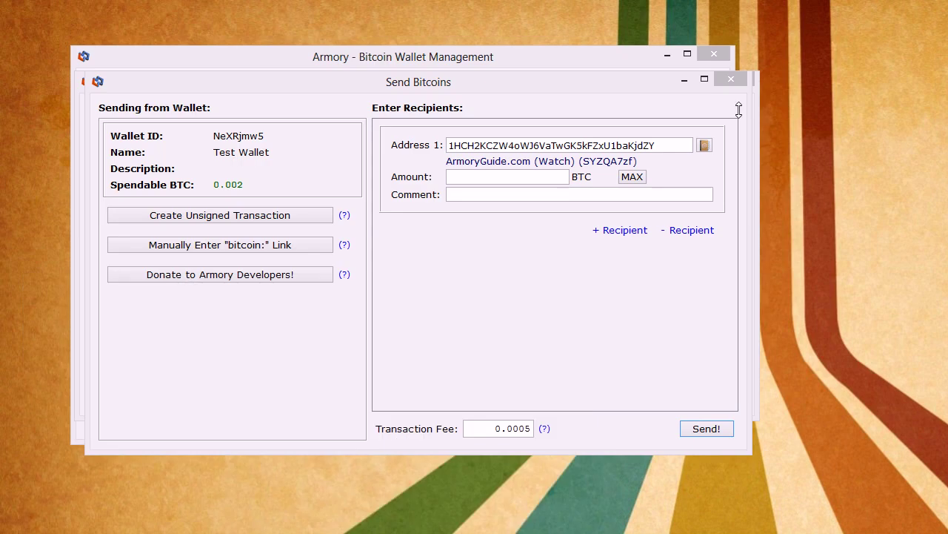
{"action": "left_click", "coordinate": [482, 179]}
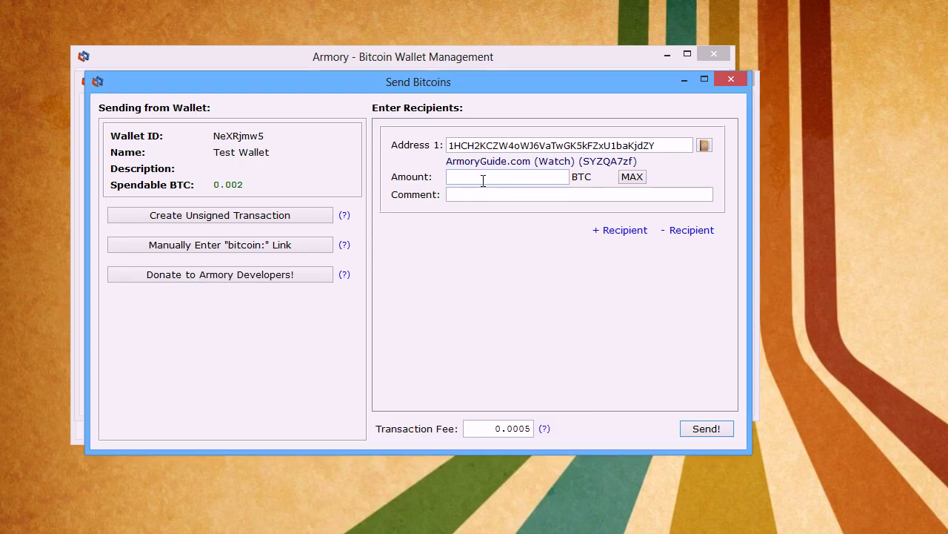
{"action": "left_click", "coordinate": [631, 176]}
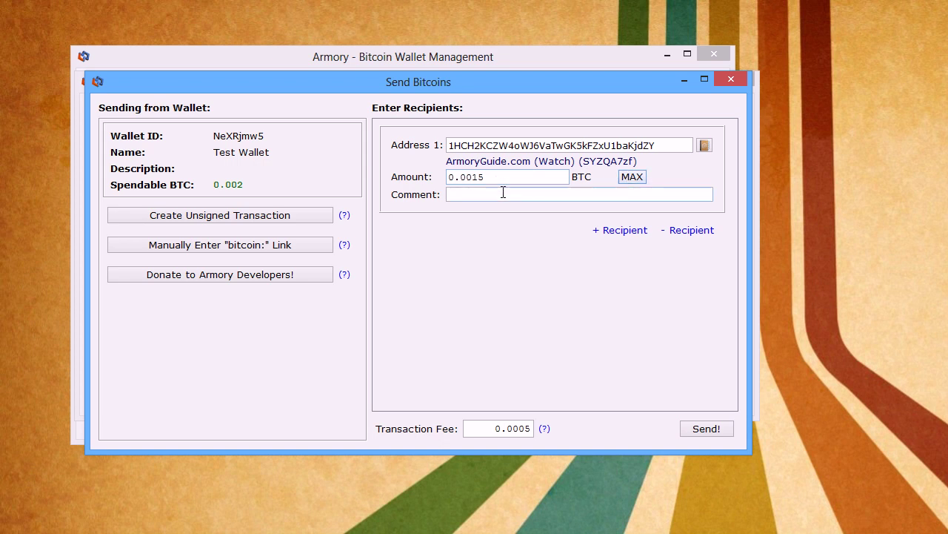
{"action": "left_click", "coordinate": [503, 193]}
{"action": "type", "text": "Donatio"}
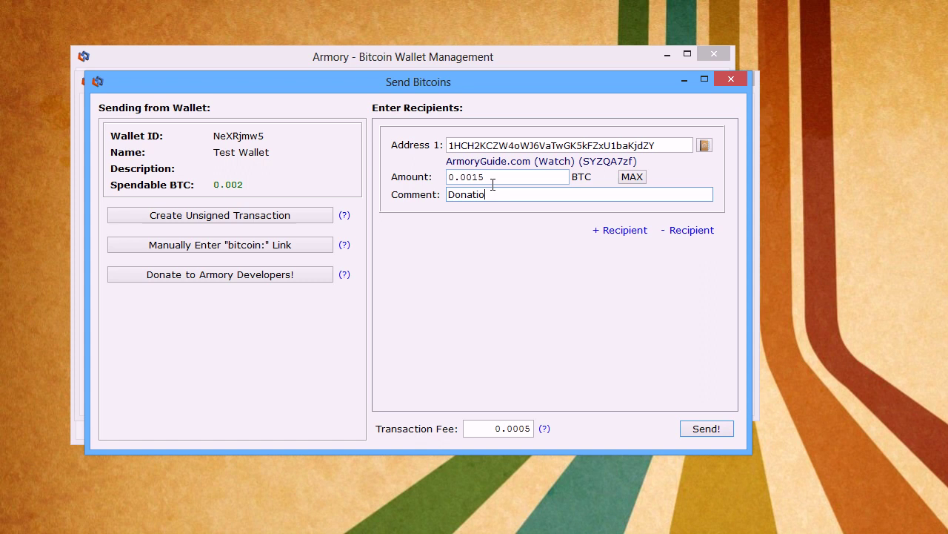
{"action": "type", "text": "ns to A"}
{"action": "type", "text": "rmory Guide"}
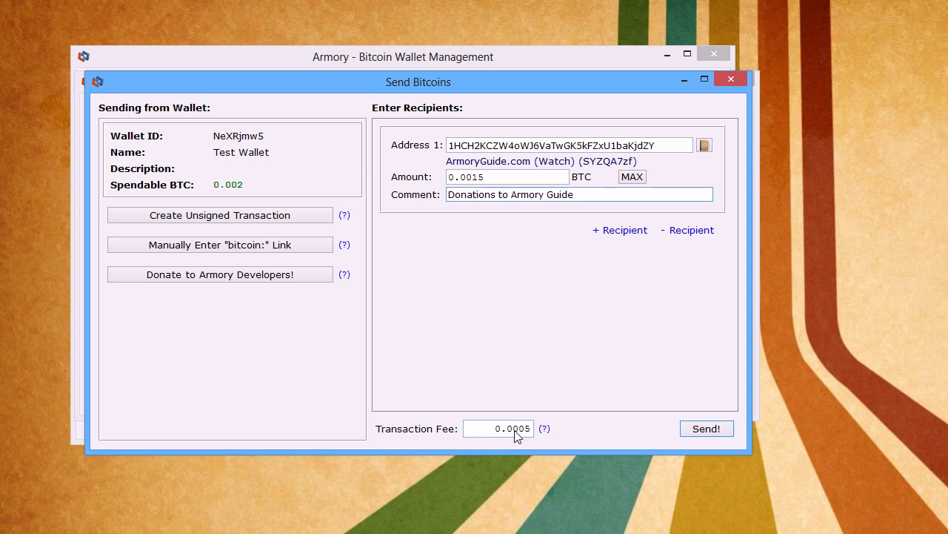
Submit the 0.0015 BTC payment to bring up the Confirm Transaction dialog.
{"action": "left_click", "coordinate": [703, 429]}
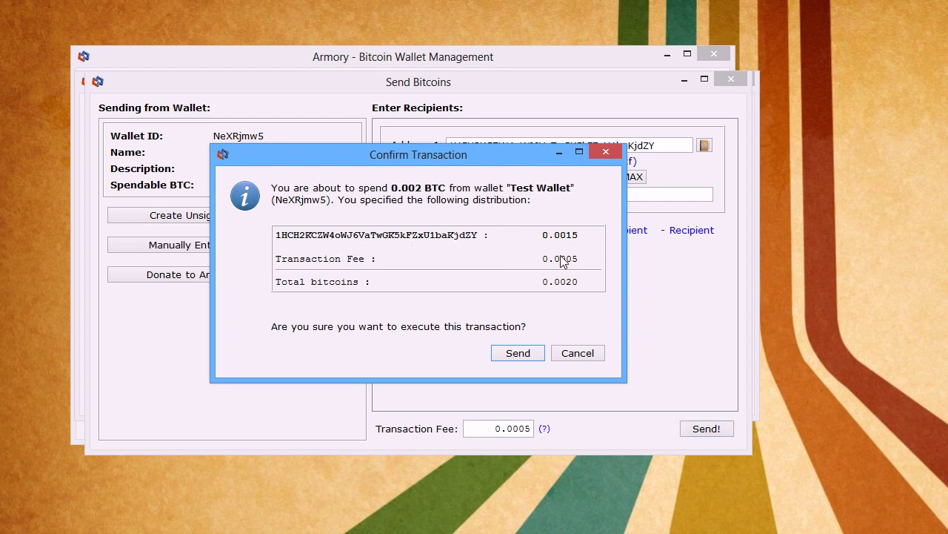
Approve the 0.002 BTC transaction and unlock Test Wallet with its passphrase.
{"action": "left_click", "coordinate": [518, 355]}
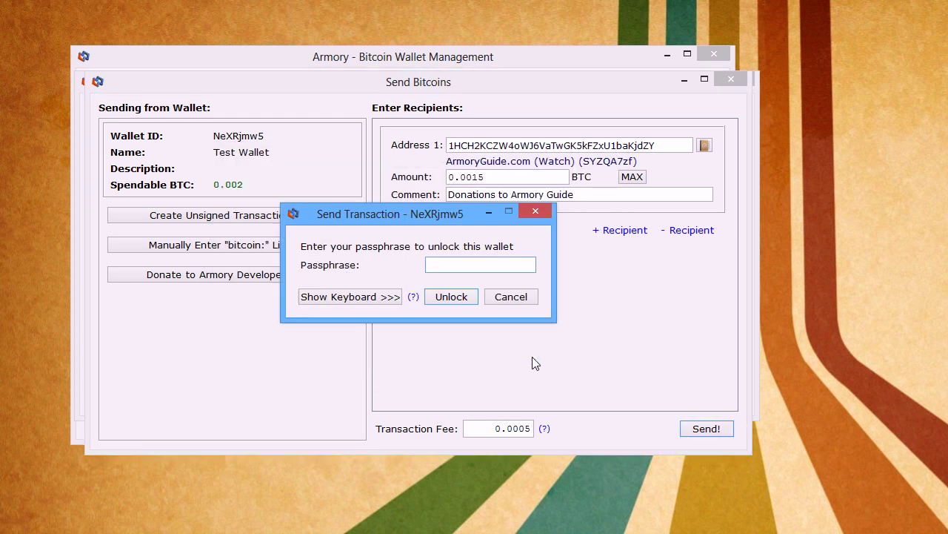
{"action": "type", "text": "***"}
{"action": "type", "text": "***"}
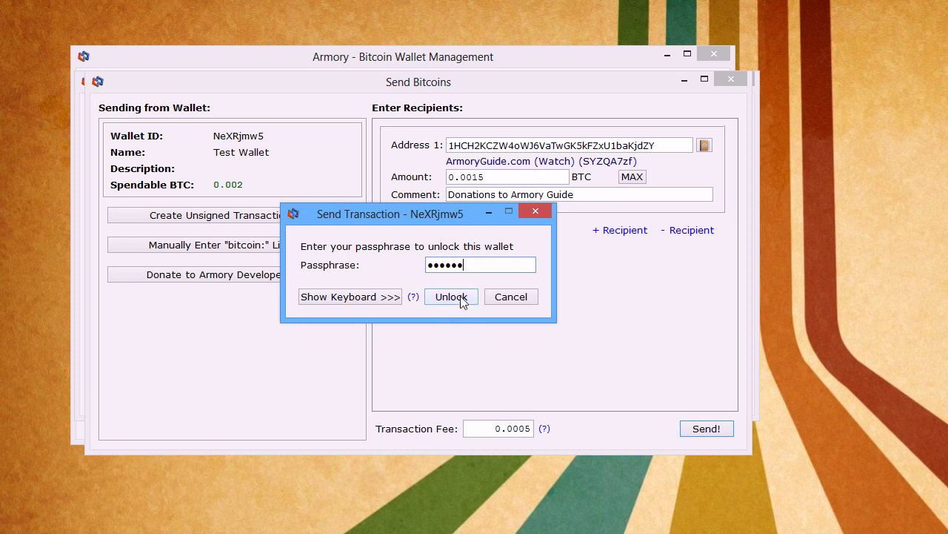
{"action": "left_click", "coordinate": [451, 296]}
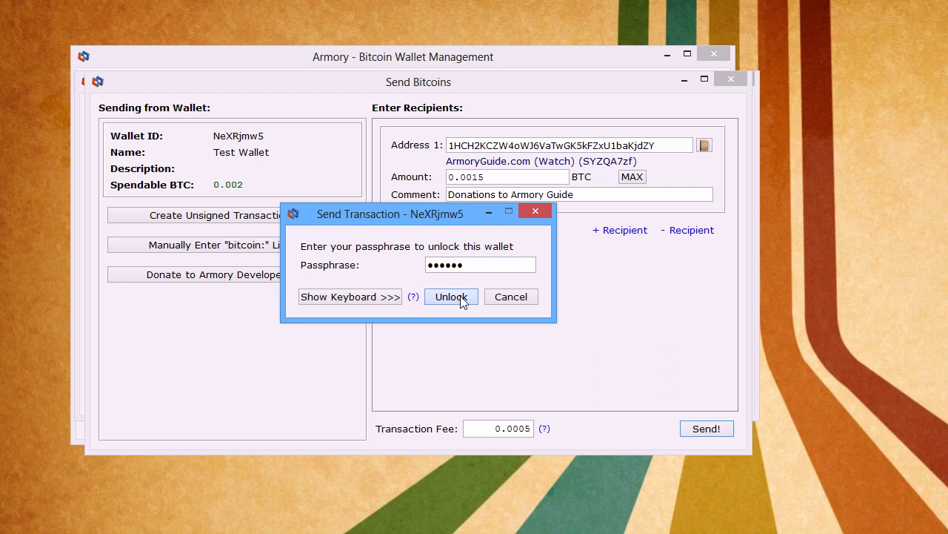